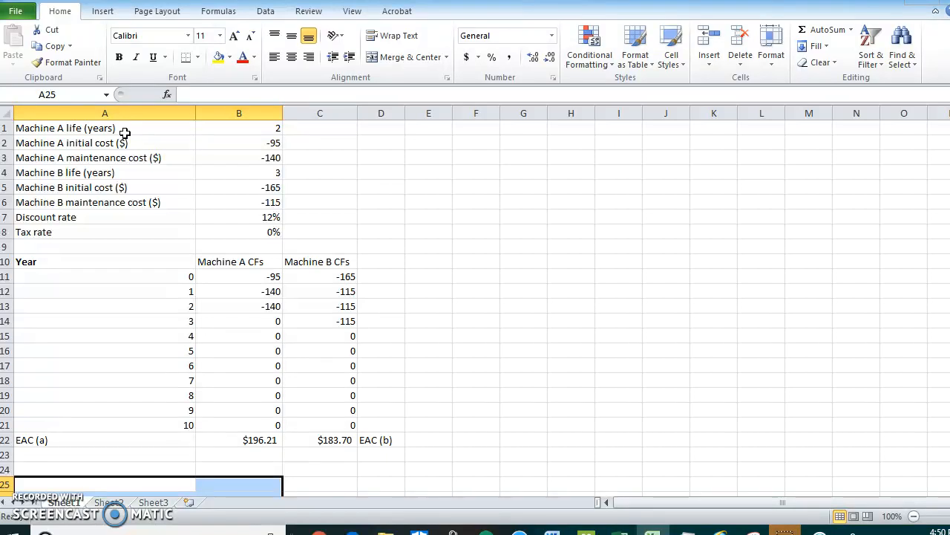
# Review the machine assumptions in A1:B8, the year column in A11:A21 and the EAC (a) label in A22.
pyautogui.click(246, 127)
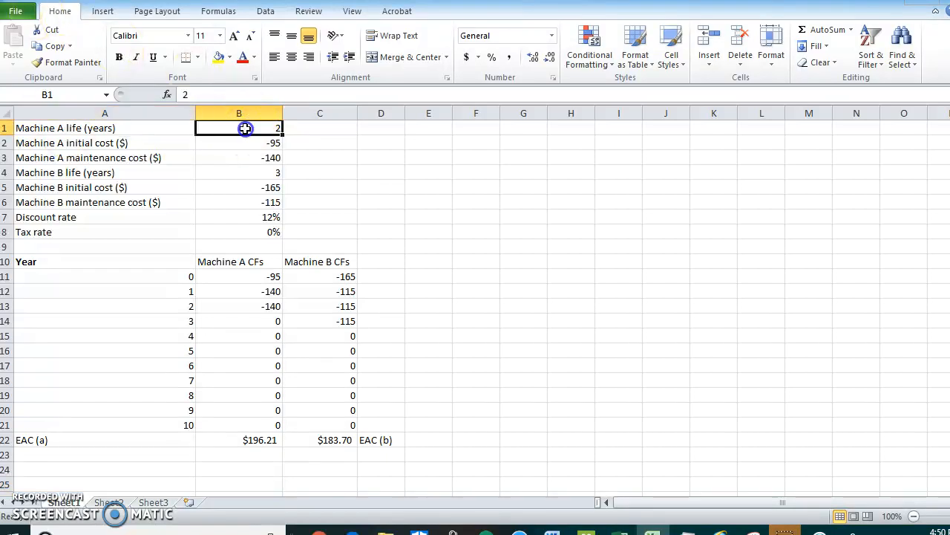
pyautogui.moveTo(279, 231); pyautogui.dragTo(111, 128)
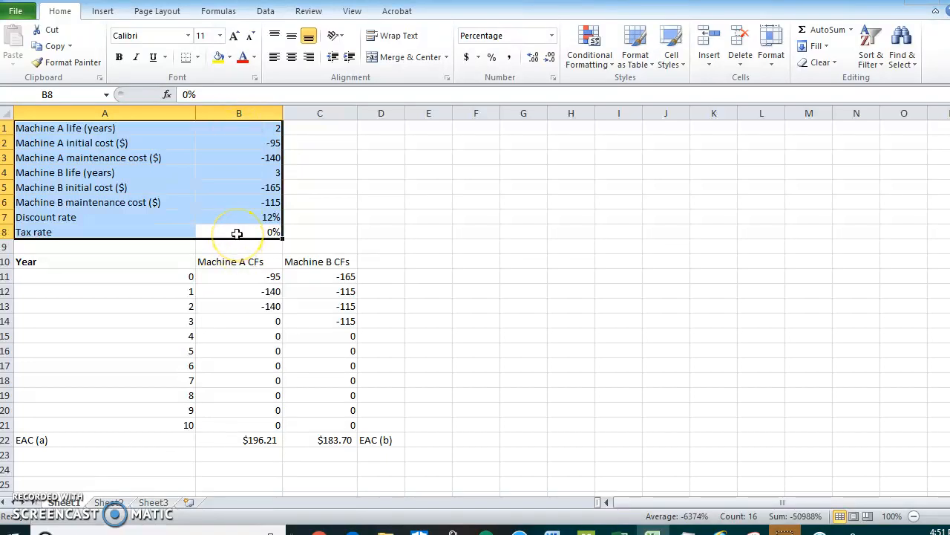
pyautogui.moveTo(167, 278); pyautogui.dragTo(171, 418)
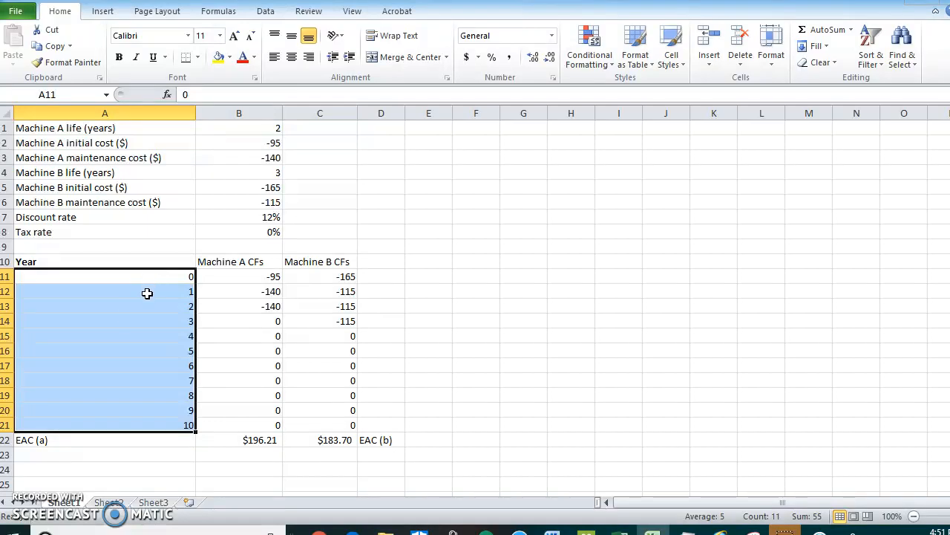
pyautogui.click(153, 441)
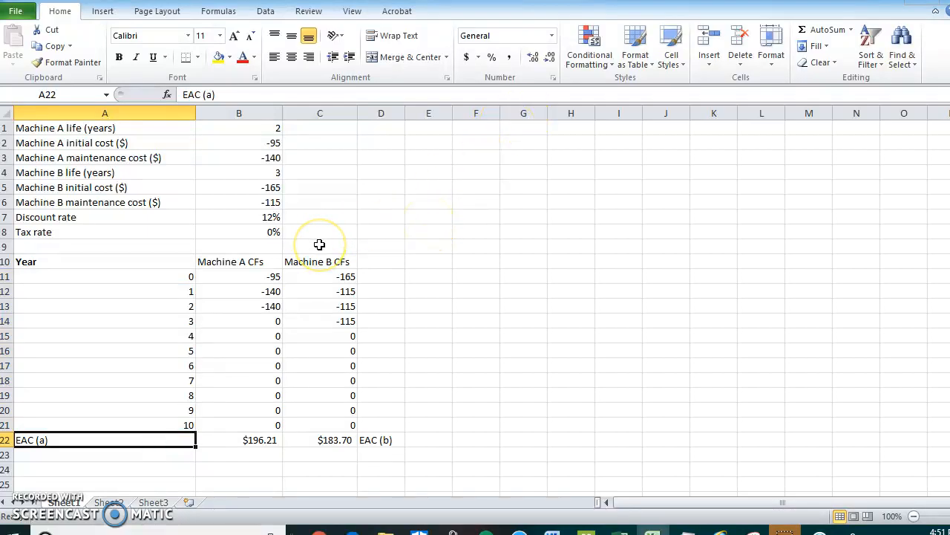
# Examine the year 0 and year 1 cash flow formulas of both machines and Machine A's year 2 IF formula with its tax rate input.
pyautogui.click(260, 277)
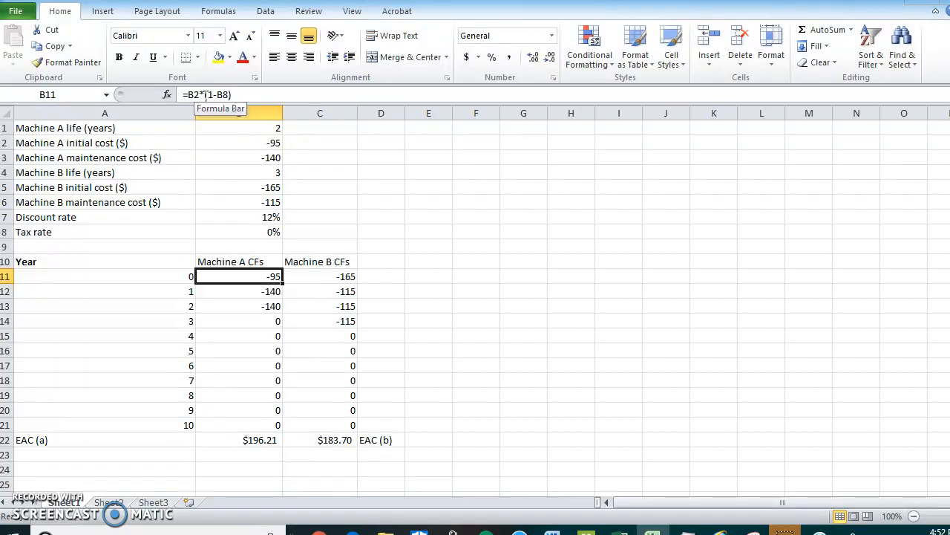
pyautogui.click(221, 95)
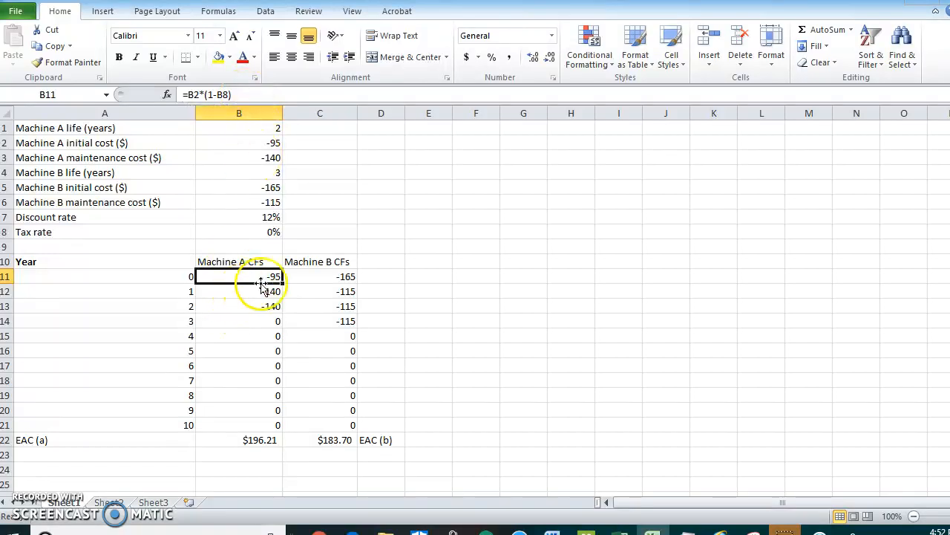
pyautogui.click(335, 276)
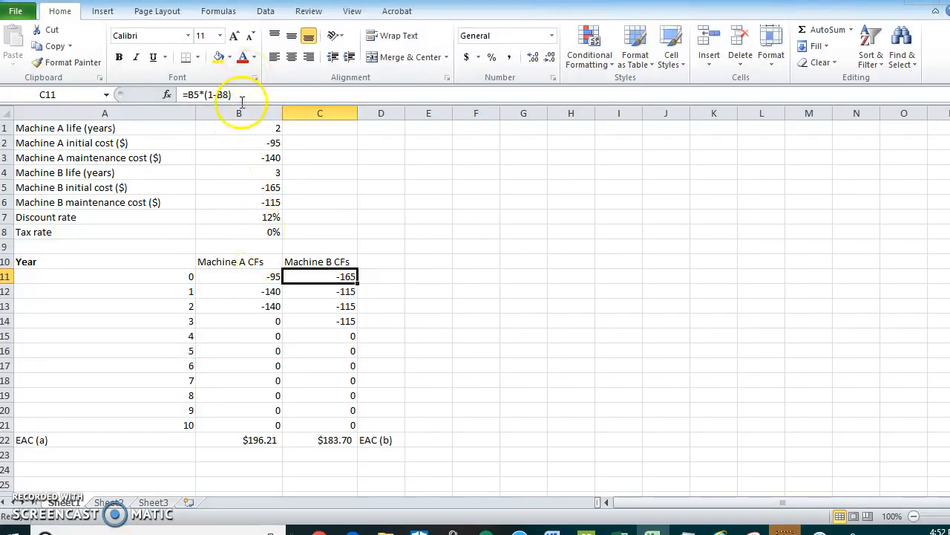
pyautogui.click(232, 288)
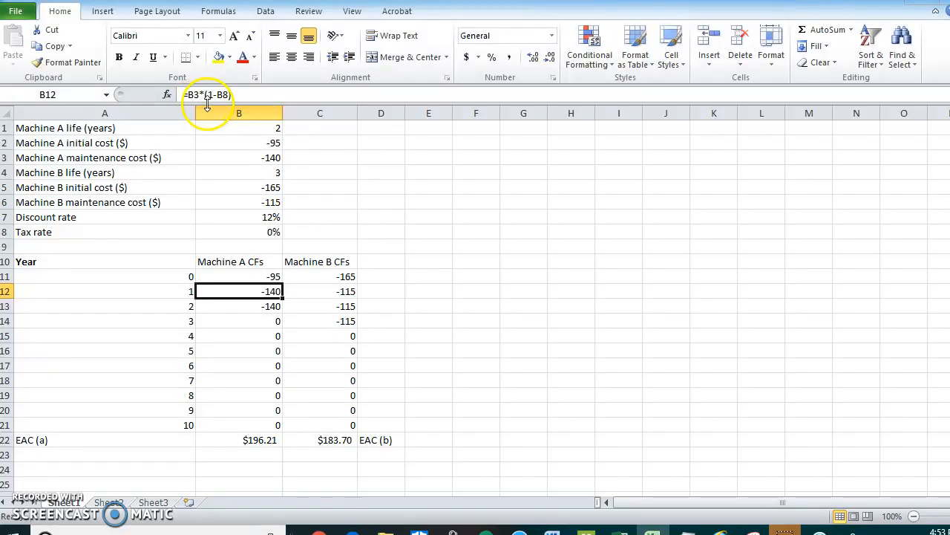
pyautogui.click(318, 290)
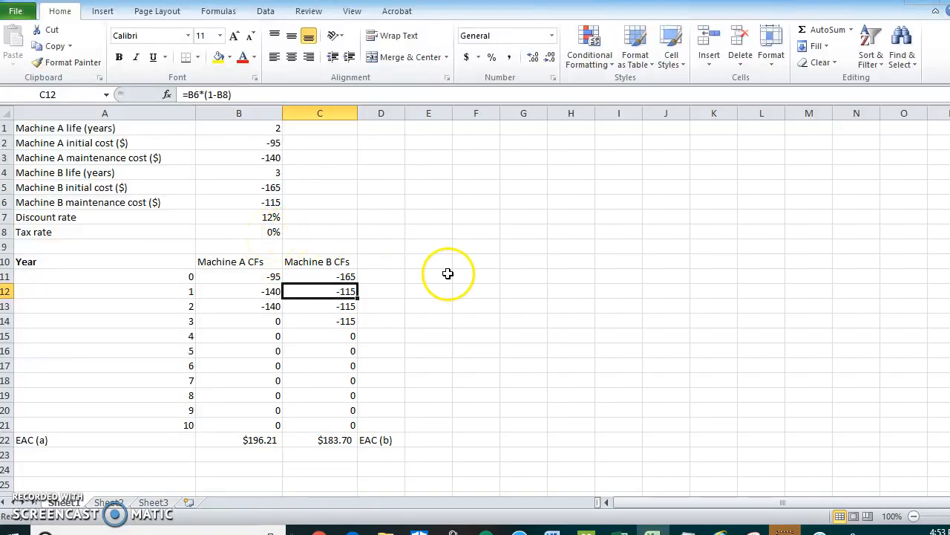
pyautogui.click(247, 306)
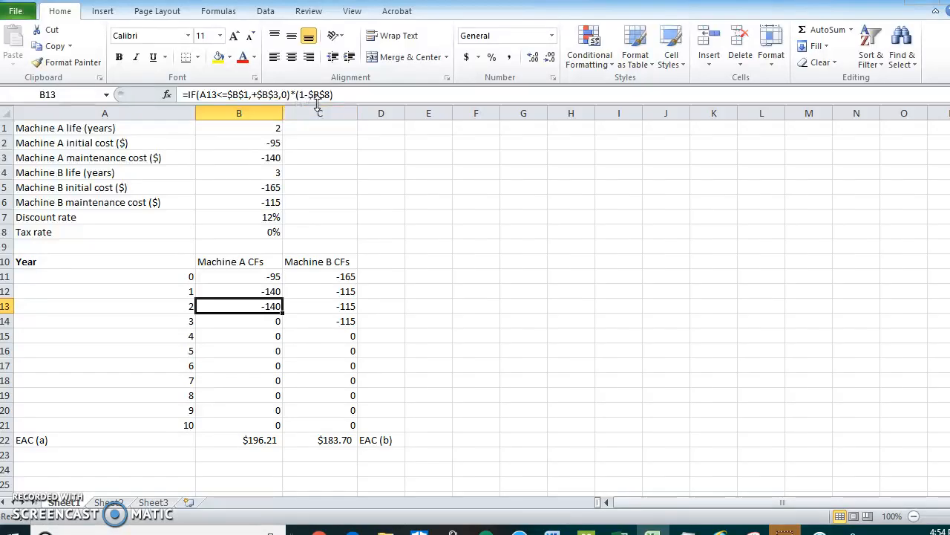
pyautogui.click(248, 308)
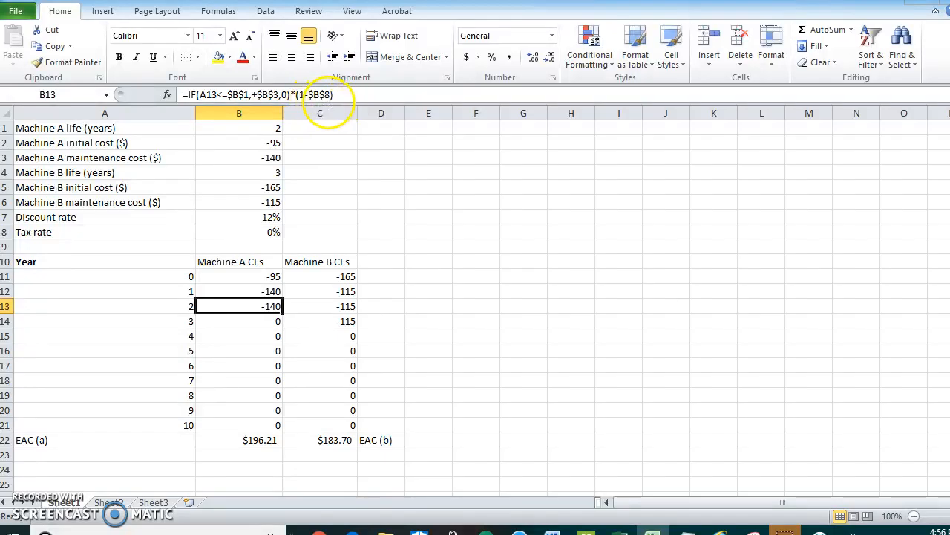
pyautogui.click(244, 231)
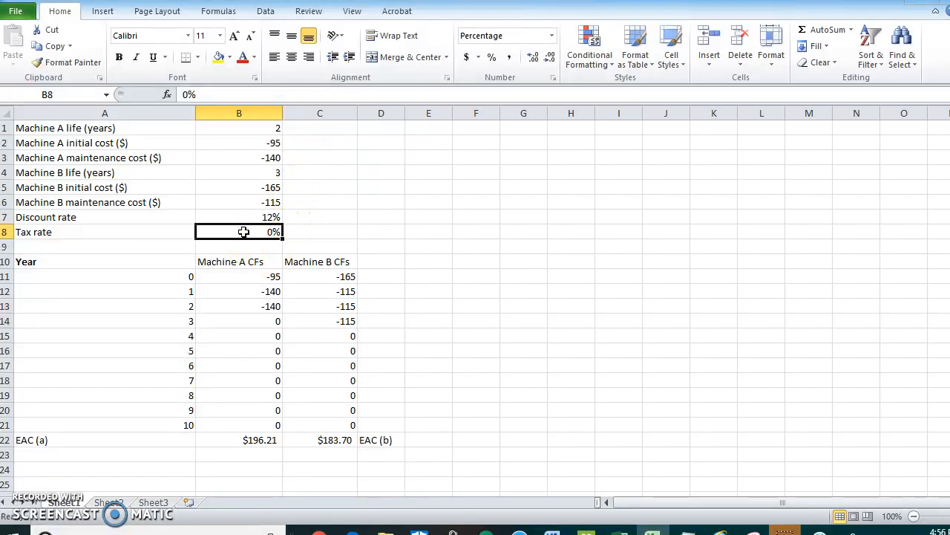
pyautogui.click(252, 306)
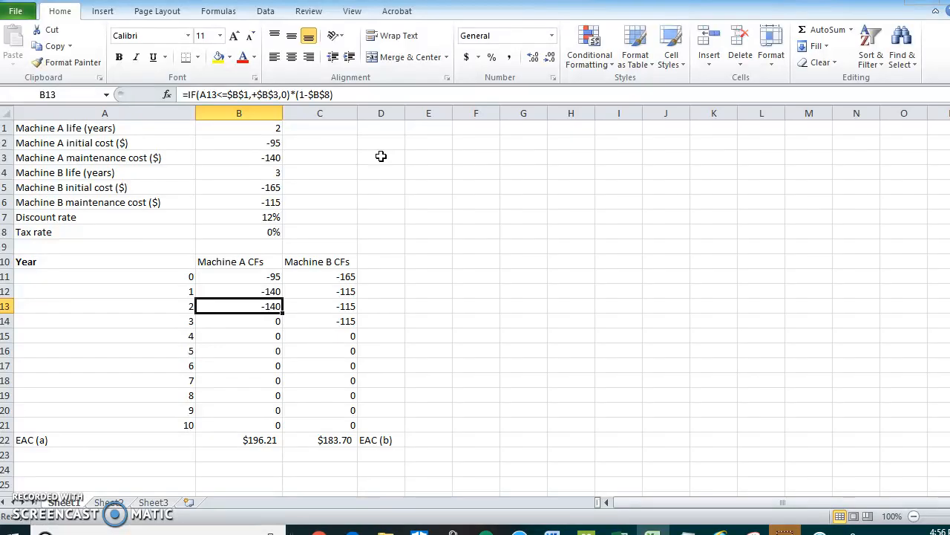
# Copy Machine A's year 2 cash flow formula from B13 into B14:B21 for years 3 to 10.
pyautogui.click(248, 305)
pyautogui.hotkey('ctrl', 'c')
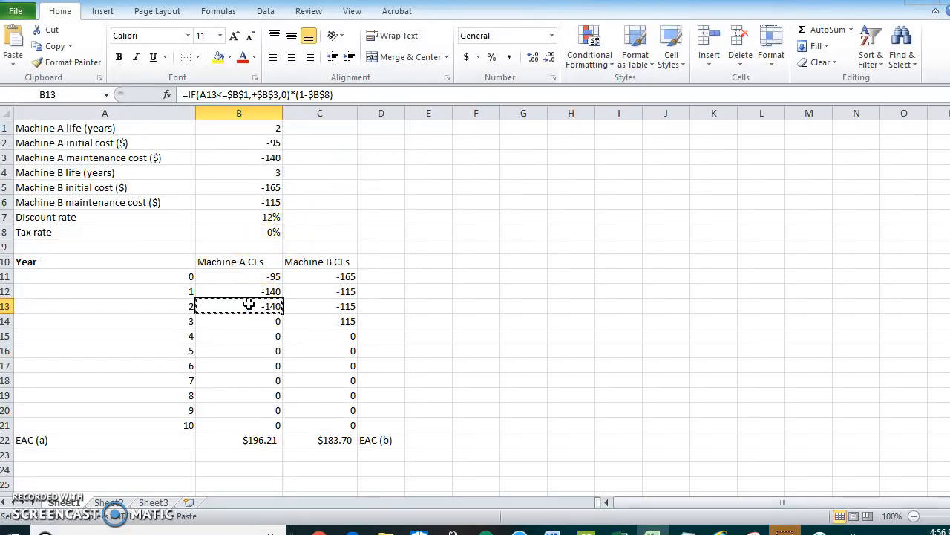
pyautogui.moveTo(245, 318); pyautogui.dragTo(244, 421)
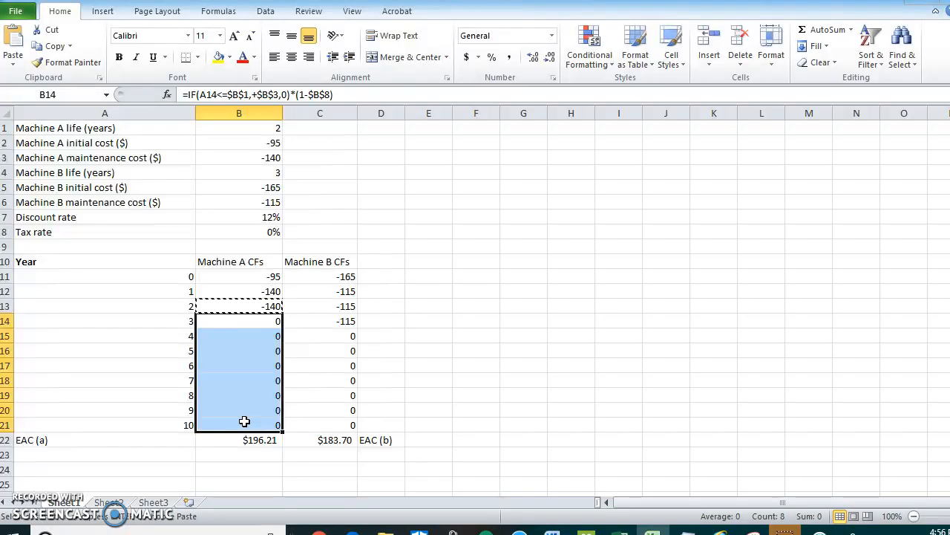
pyautogui.hotkey('ctrl', 'v')
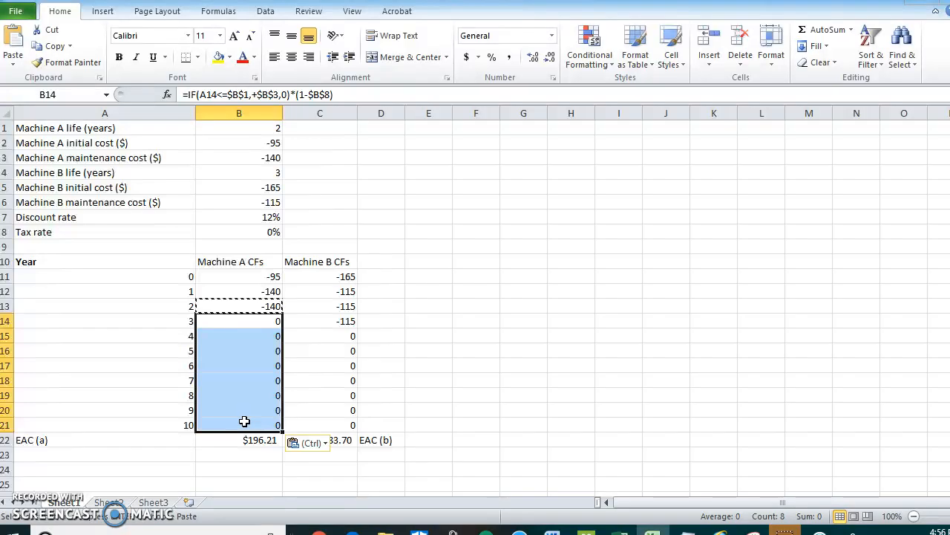
pyautogui.click(307, 401)
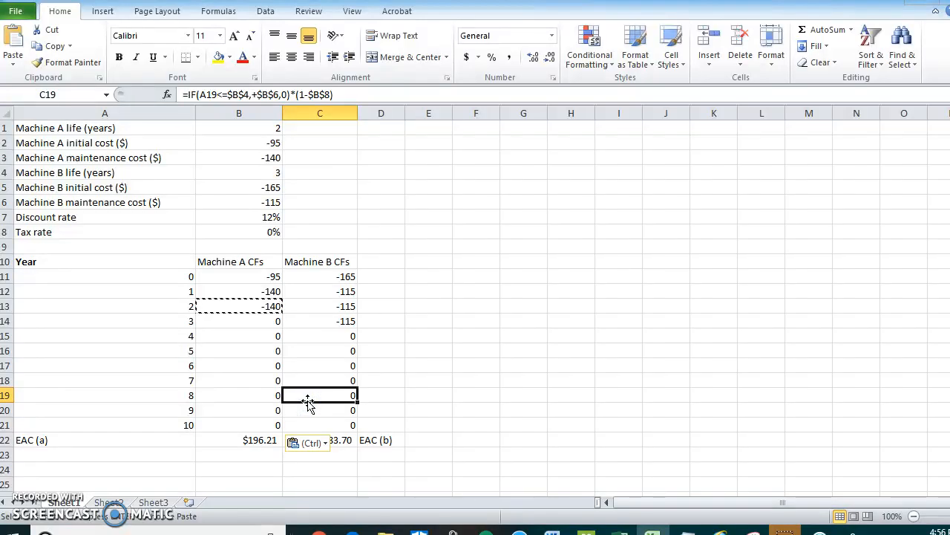
# Copy Machine B's year 2 cash flow formula from C13 into C14:C21 for years 3 to 10.
pyautogui.click(313, 307)
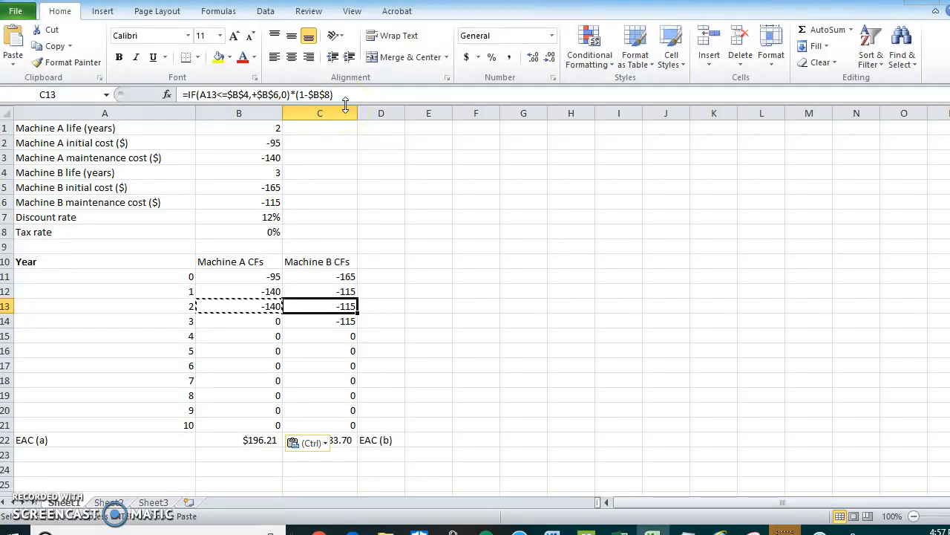
pyautogui.click(308, 306)
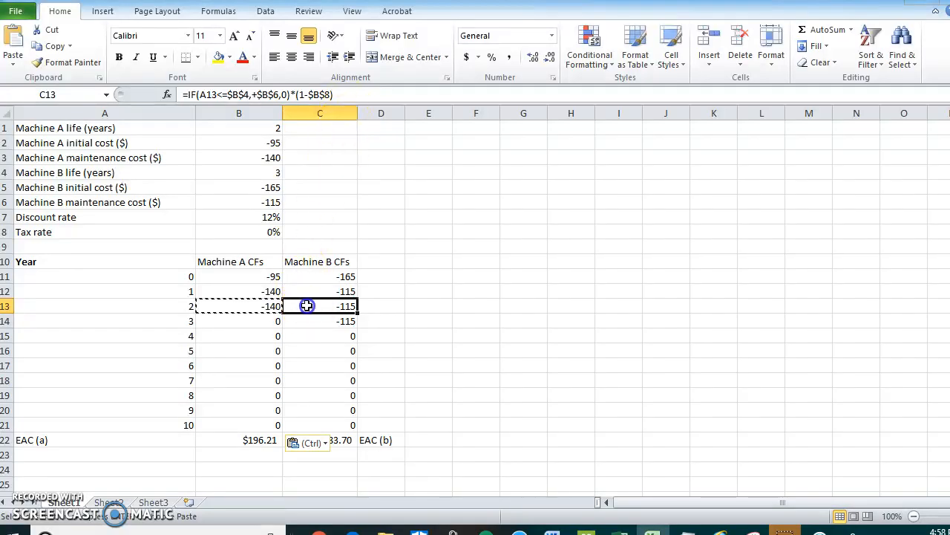
pyautogui.hotkey('ctrl', 'c')
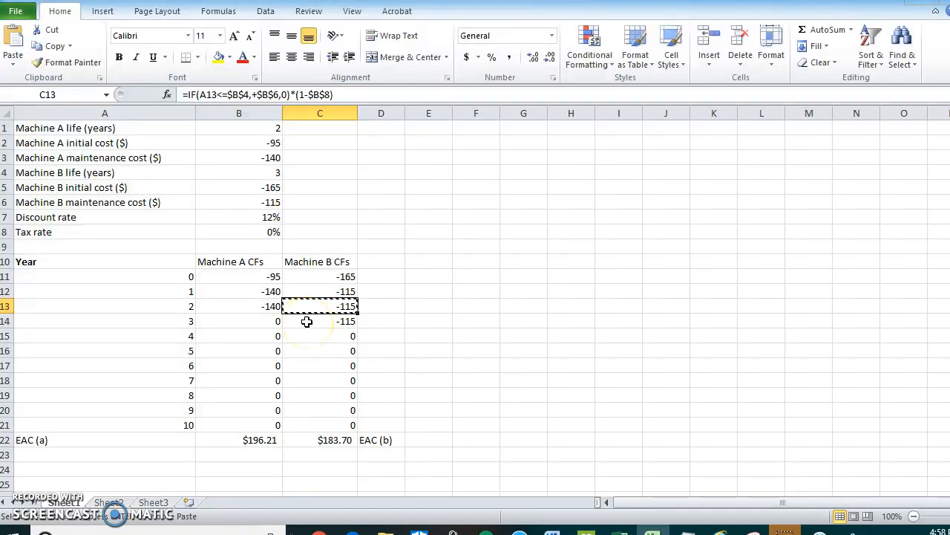
pyautogui.click(307, 321)
pyautogui.moveTo(307, 321); pyautogui.dragTo(342, 424)
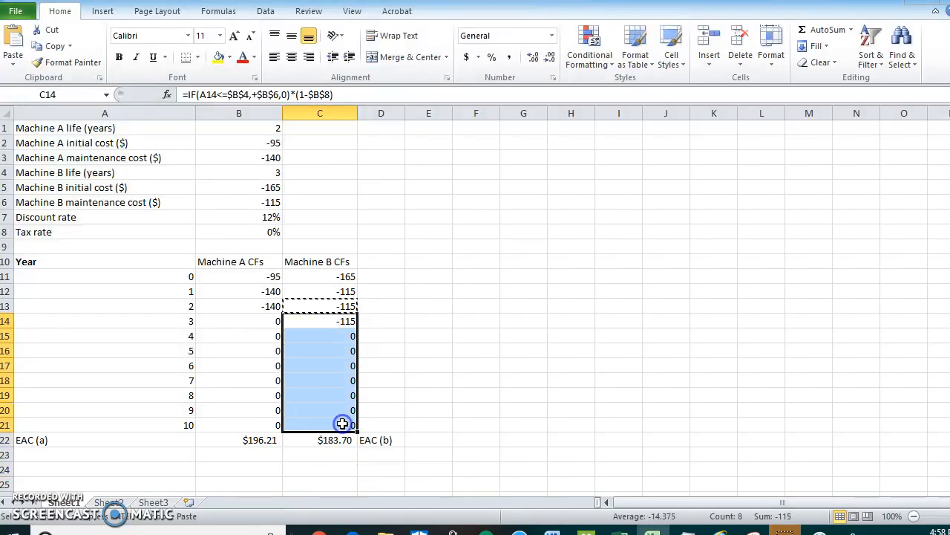
pyautogui.hotkey('ctrl', 'v')
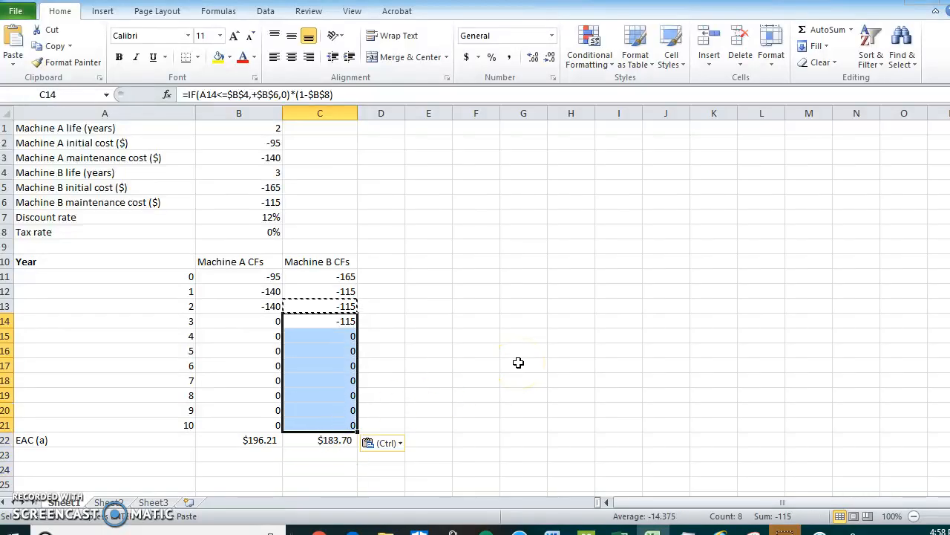
pyautogui.click(387, 348)
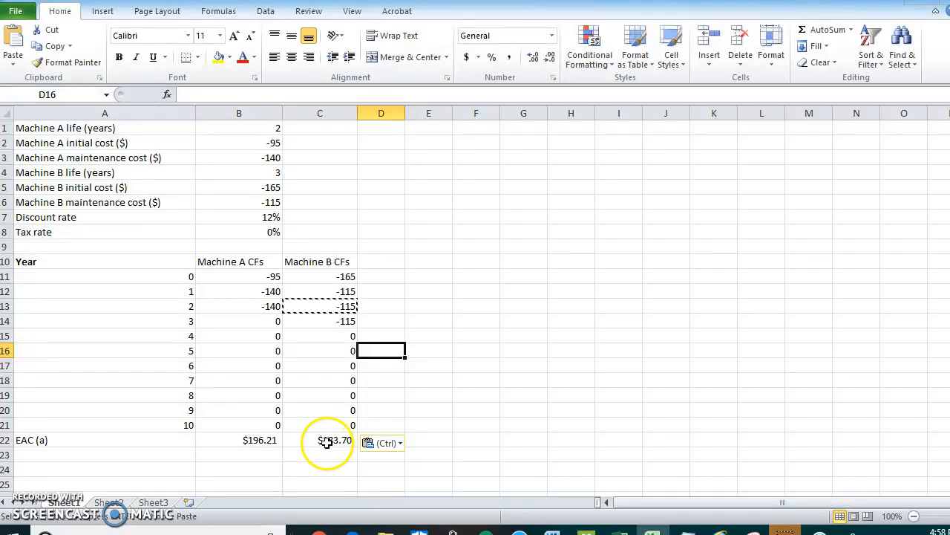
# Examine the PMT and NPV formulas behind the EAC of both machines in B22 and C22, along with Machine A's cash flows they use.
pyautogui.click(225, 440)
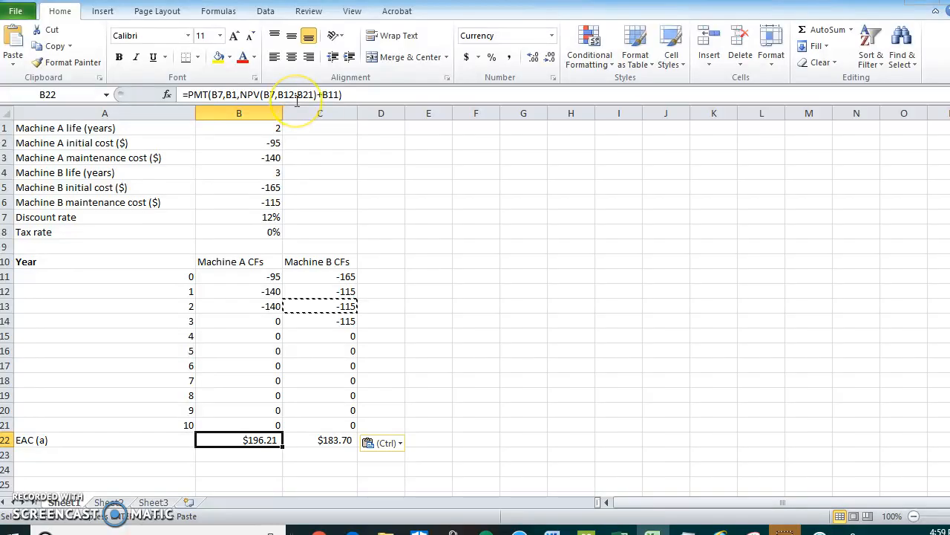
pyautogui.click(231, 290)
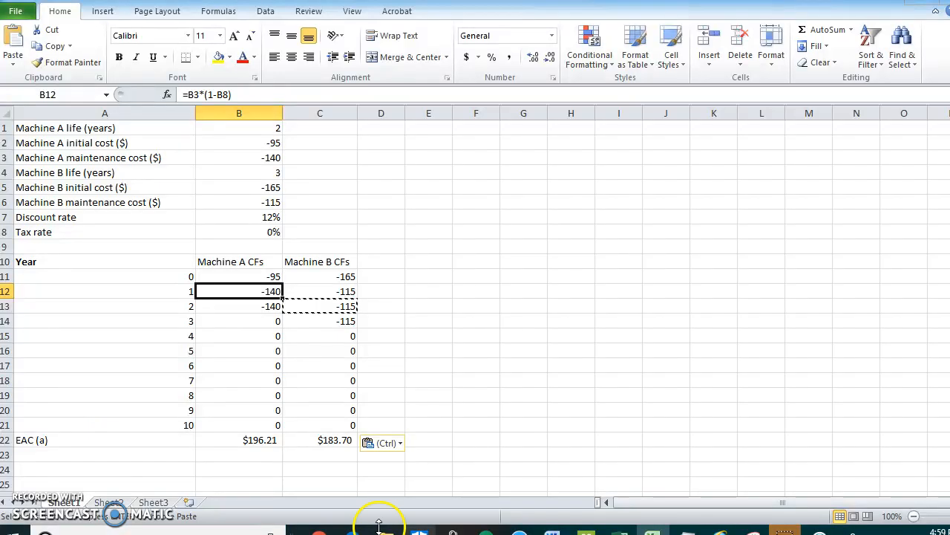
pyautogui.click(257, 306)
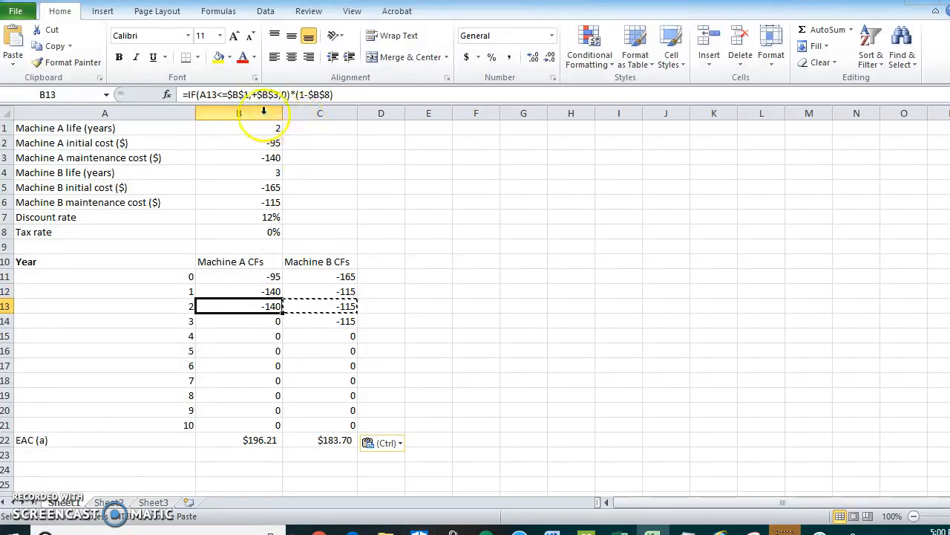
pyautogui.click(255, 439)
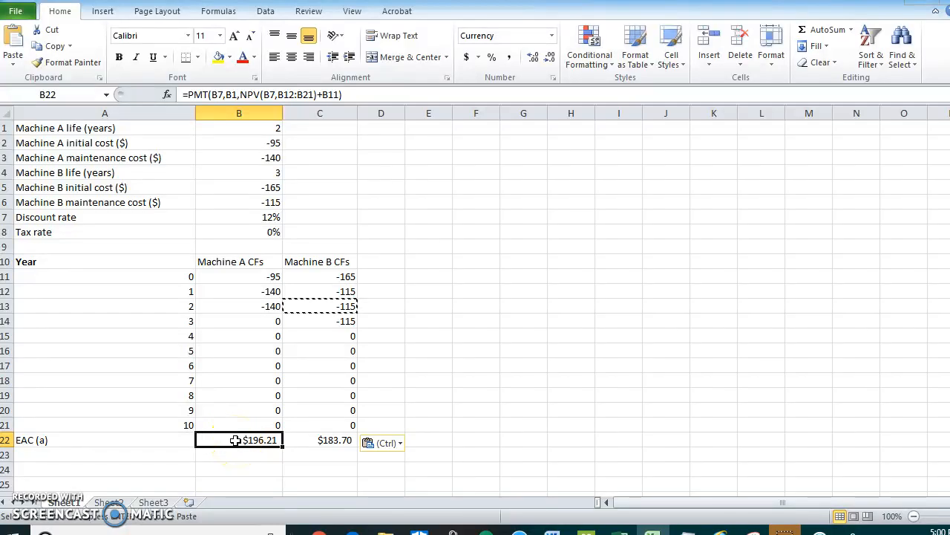
pyautogui.click(311, 443)
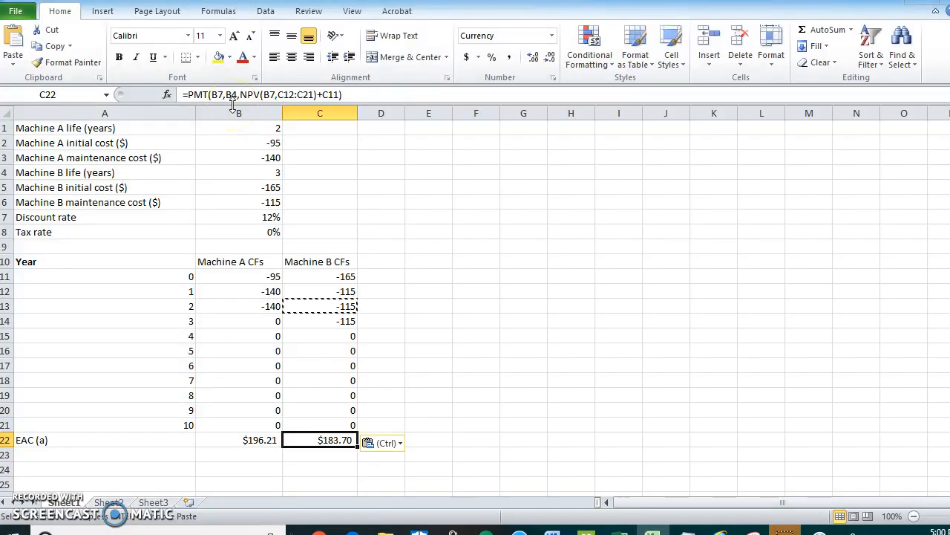
pyautogui.click(275, 101)
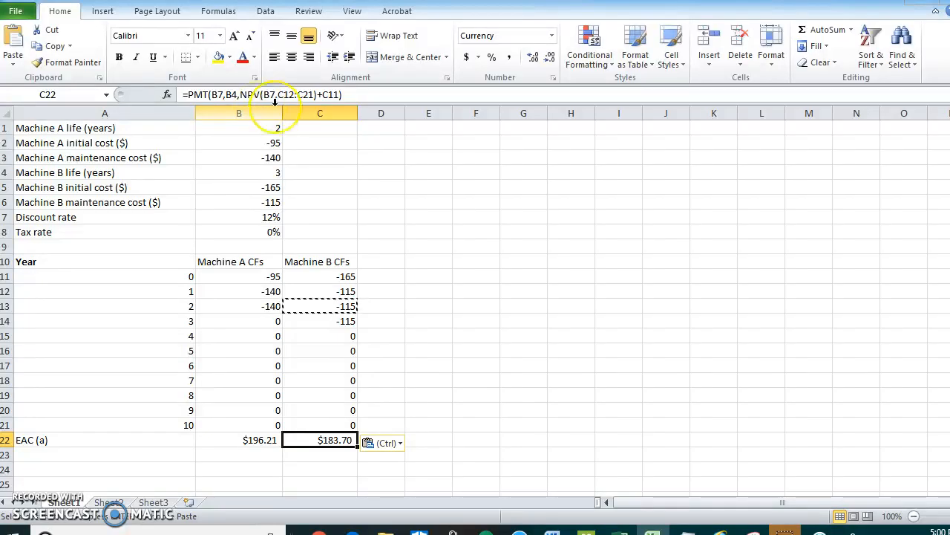